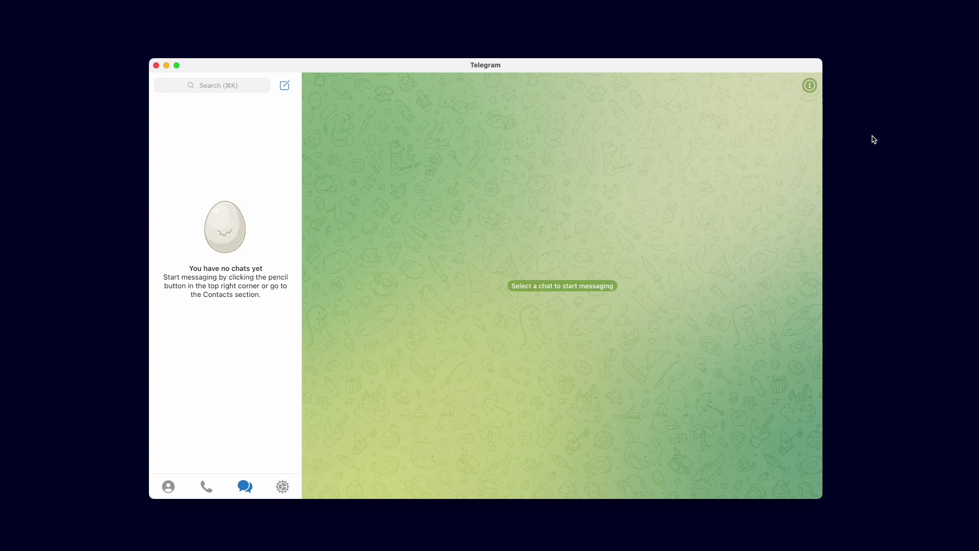
Search for Unibotsniper_bot, open the Unibot Sniper bot's chat and start the bot.
left_click(229, 87)
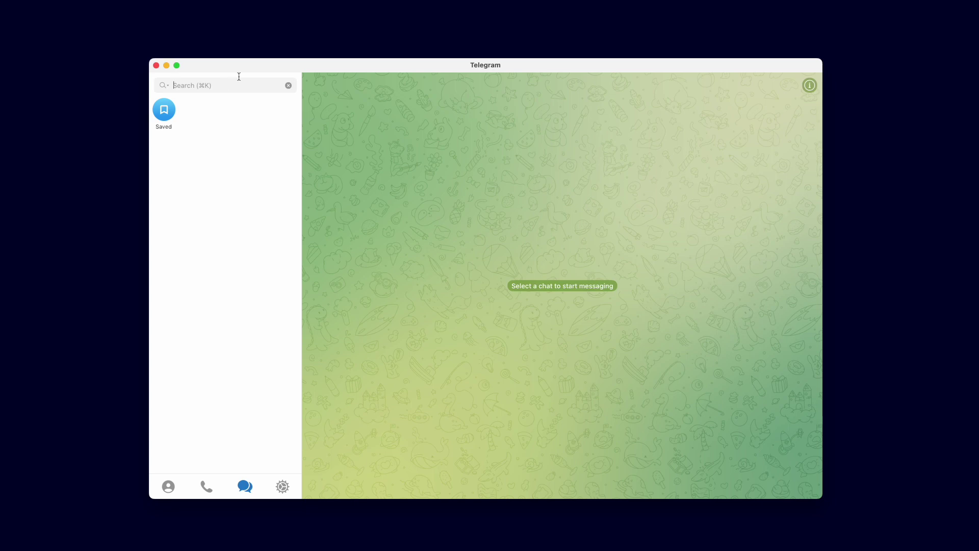
type("Unibot")
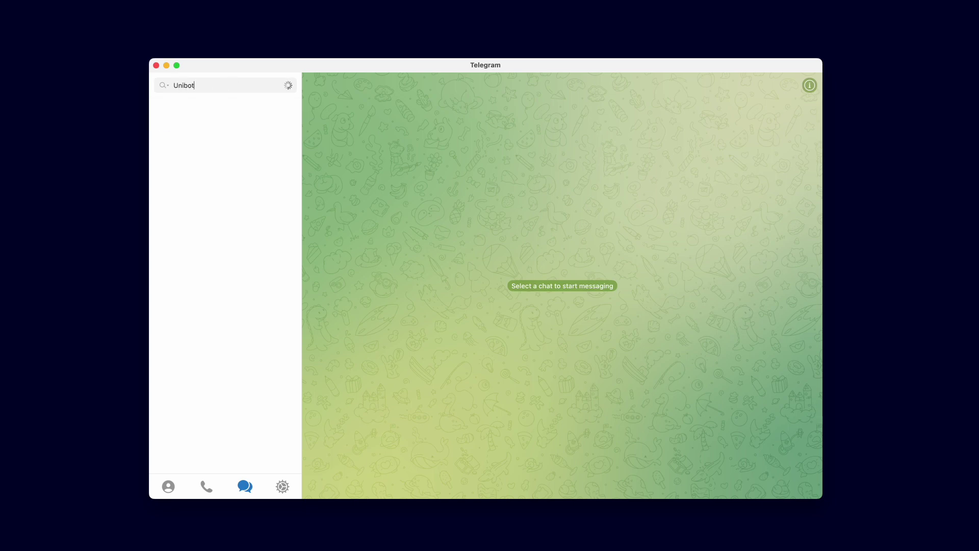
type("sniper_bot")
left_click(250, 124)
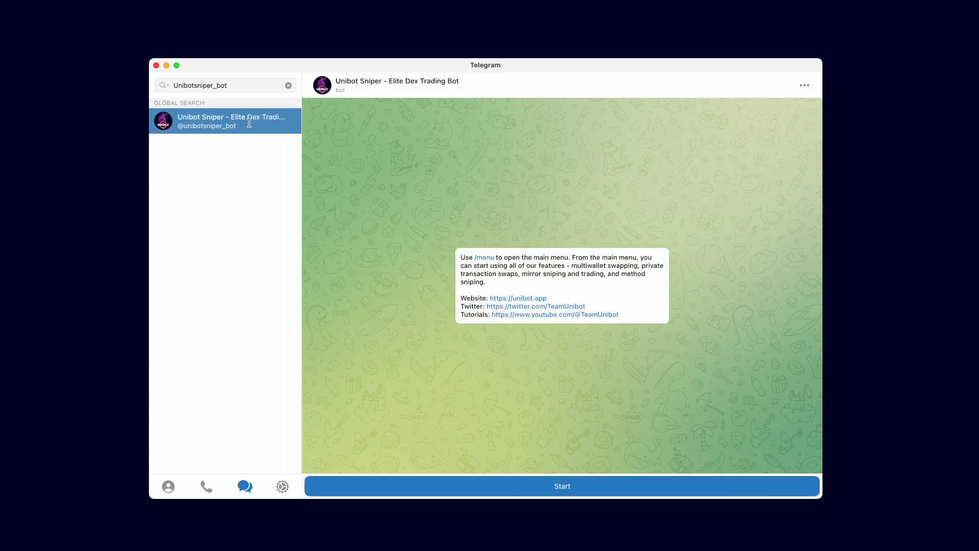
left_click(553, 485)
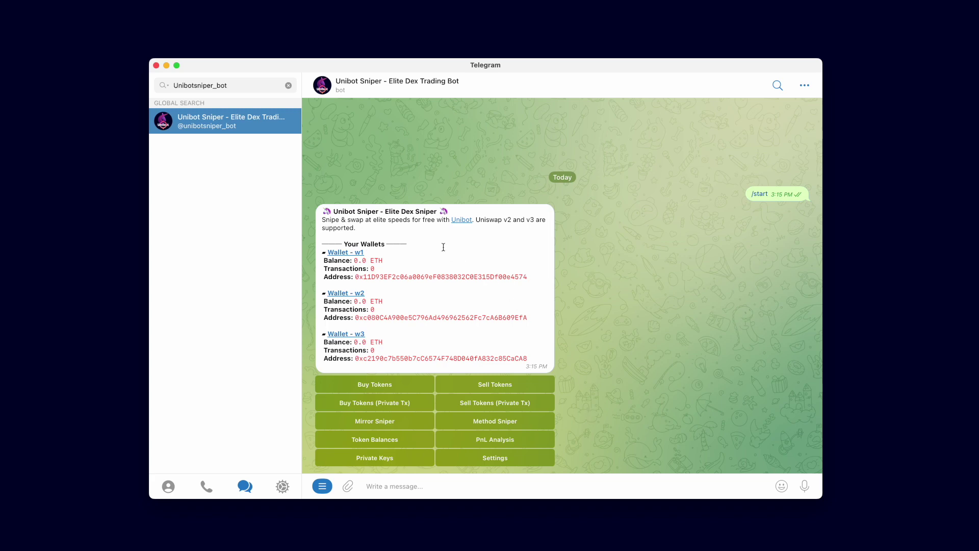
Copy the address of wallet w1 from the bot's message and switch to Chrome.
left_click(403, 282)
left_click(403, 282)
key("super+Tab")
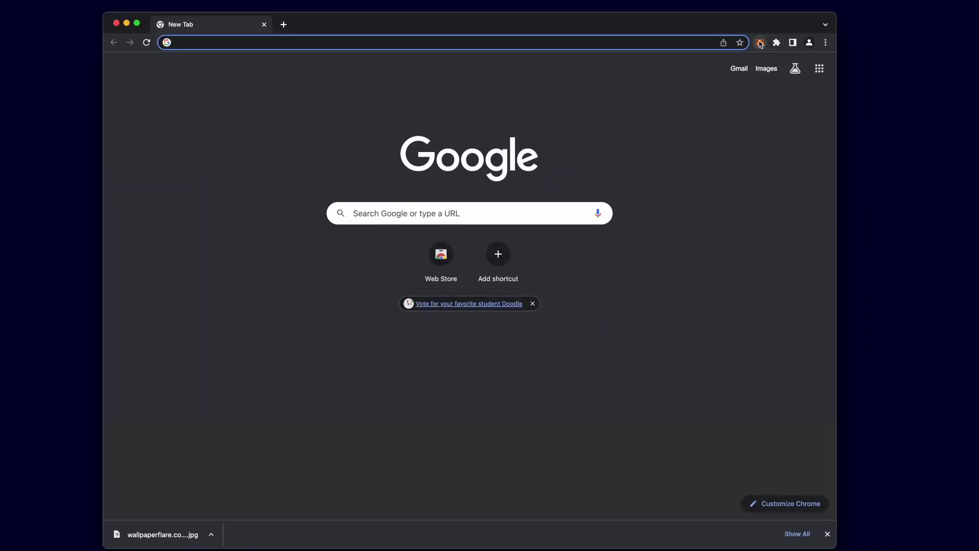
Send 0.5 ETH from the MetaMask Personal Wallet to the copied w1 address and confirm the transaction.
left_click(760, 42)
left_click(658, 210)
key("super+v")
left_click(663, 205)
type("0.5")
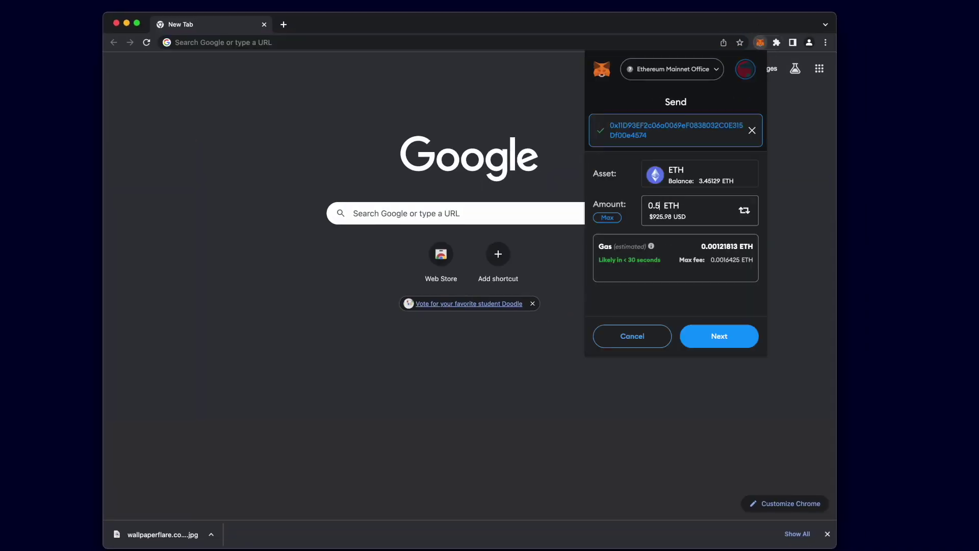
left_click(737, 336)
left_click(721, 343)
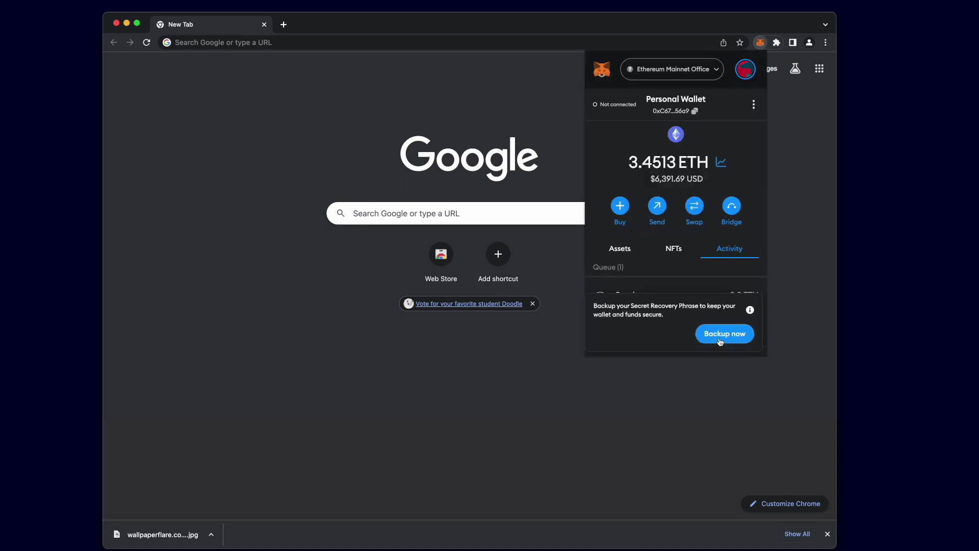
Switch back to Telegram, request the bot's main menu again and check wallet w1's balance.
left_click_drag(346, 24, 350, 24)
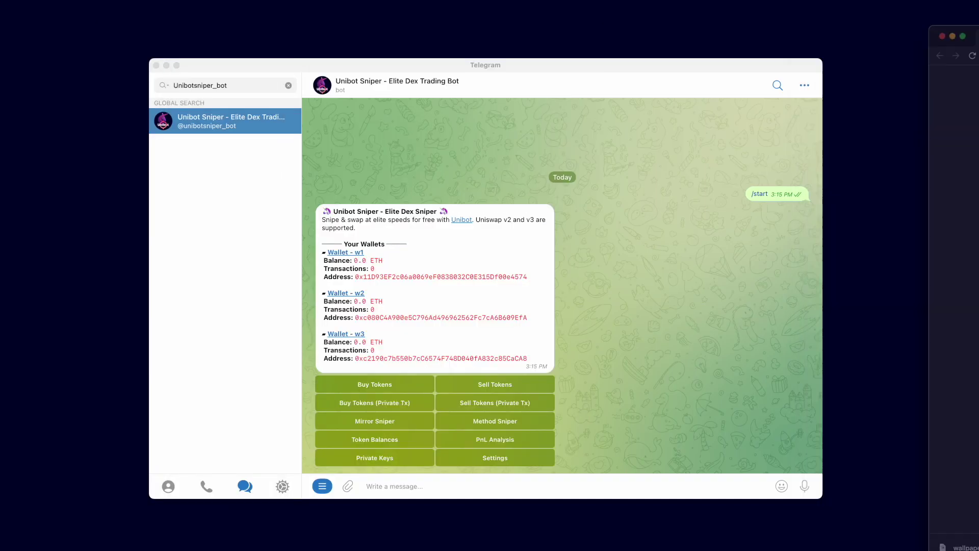
left_click(638, 378)
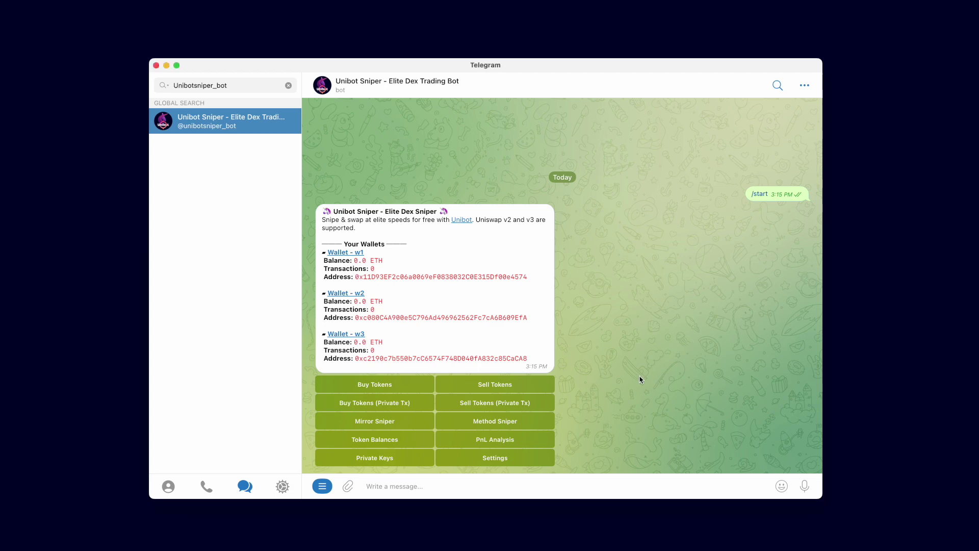
left_click(329, 485)
left_click(335, 467)
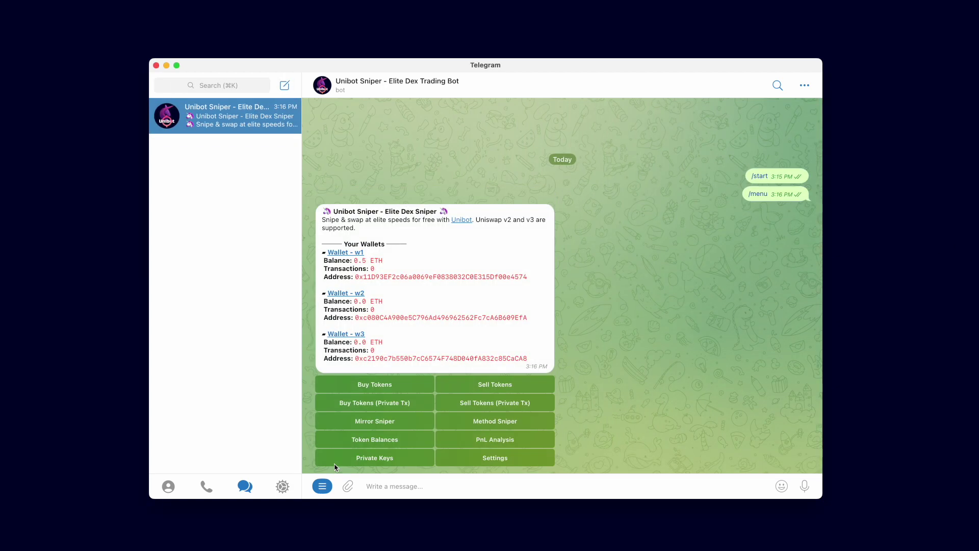
left_click_drag(323, 261, 397, 261)
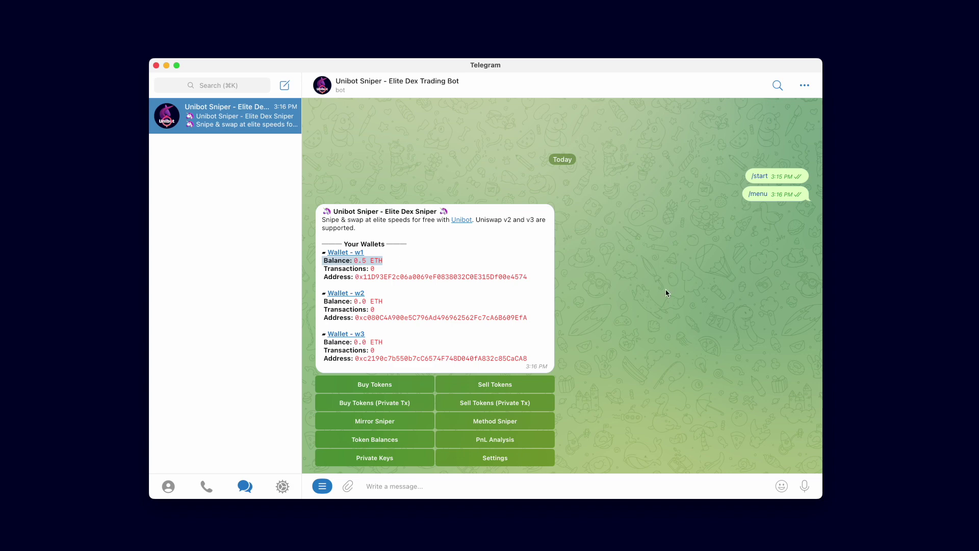
left_click(332, 261)
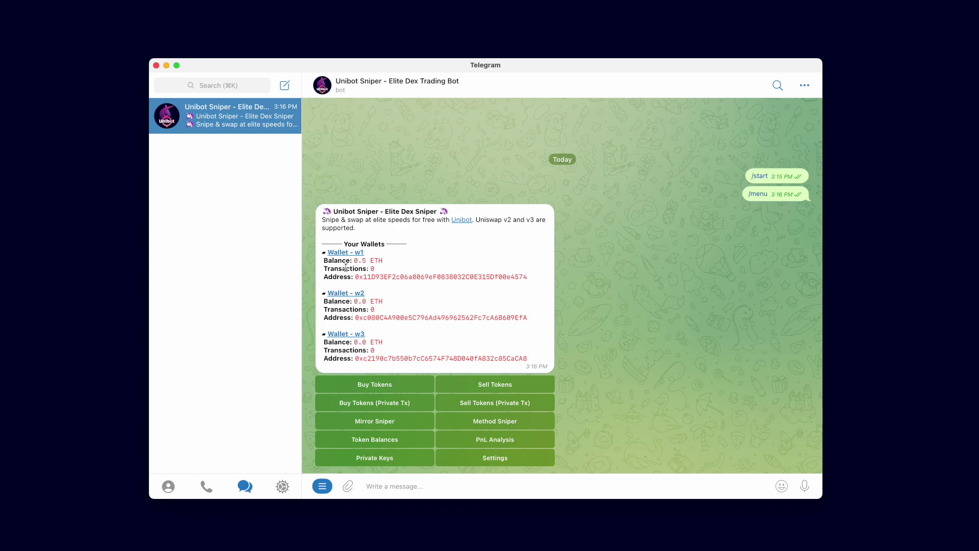
Have the bot show the wallets' private keys, copy the one for wallet w1 and switch to Chrome.
left_click(387, 459)
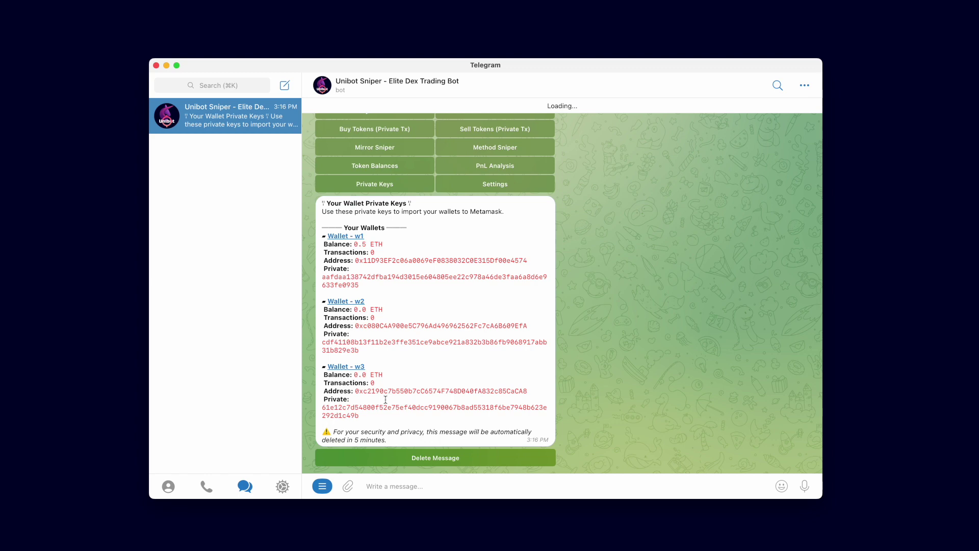
left_click(378, 280)
key("super+Tab")
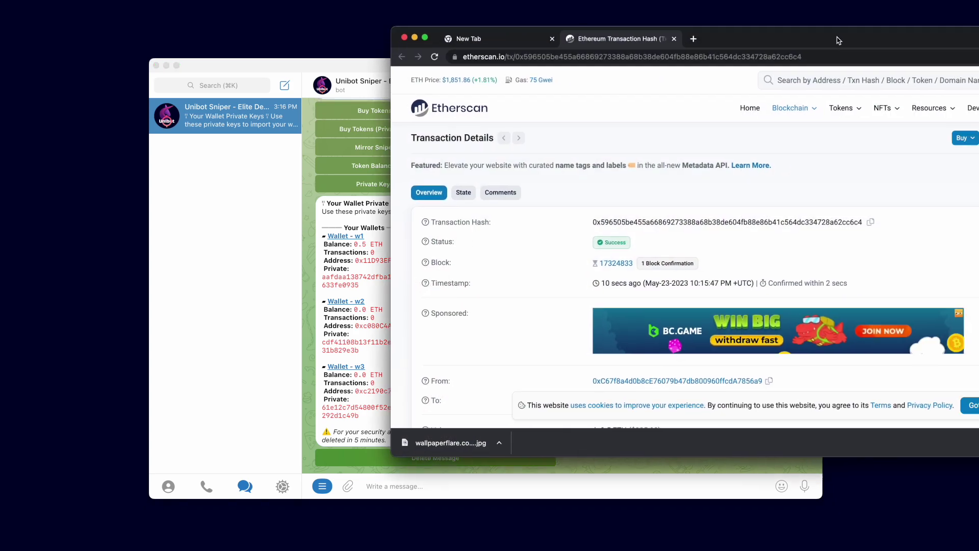
Import wallet w1 into MetaMask as a new account by pasting its private key.
left_click_drag(838, 40, 545, 69)
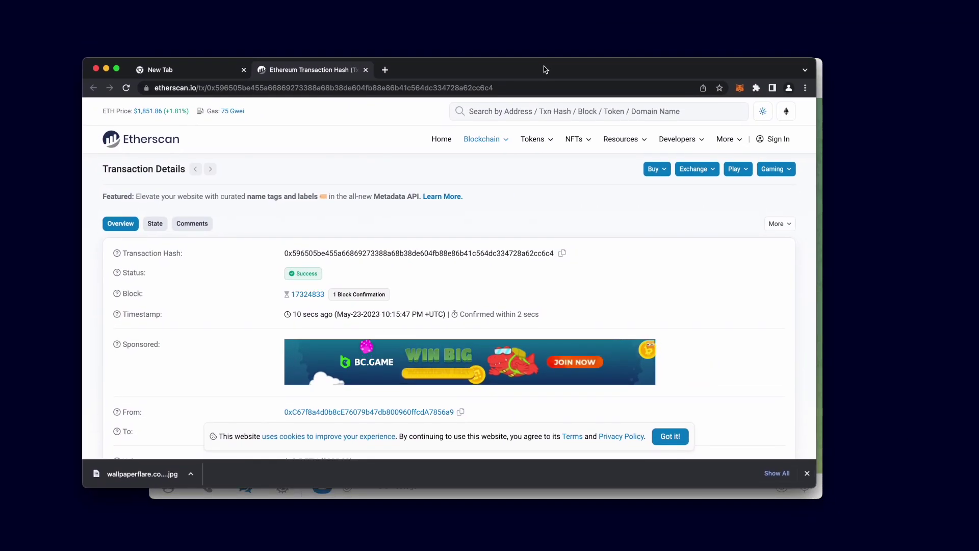
double_click(545, 69)
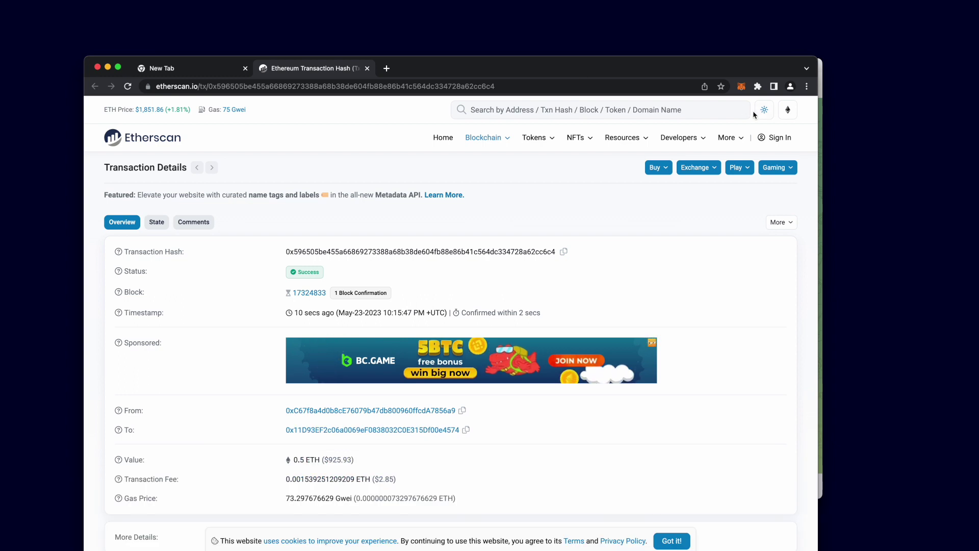
left_click(741, 87)
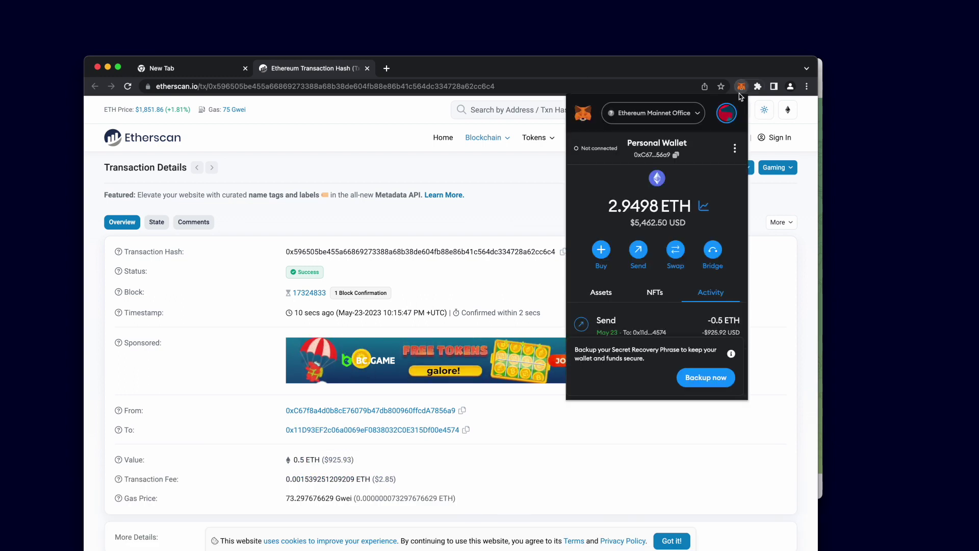
left_click(726, 113)
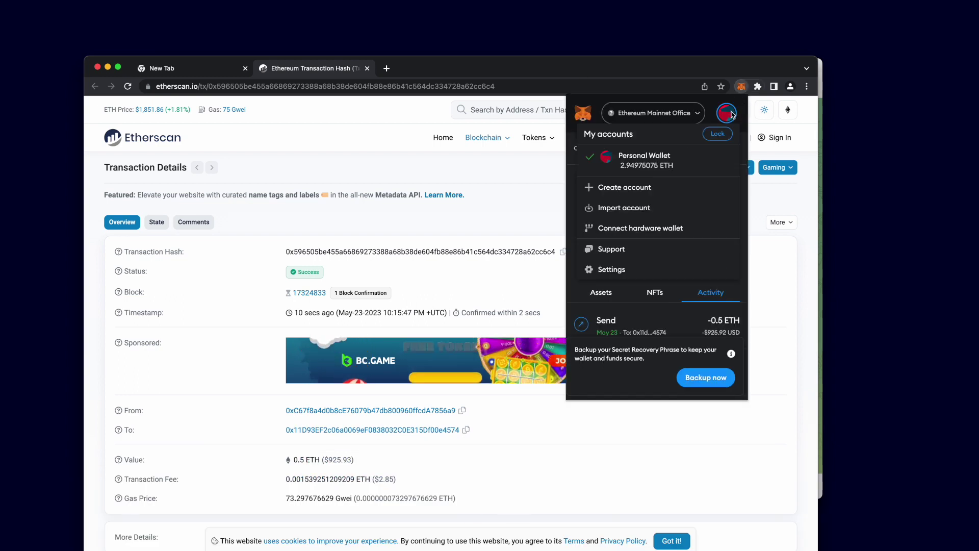
left_click(627, 209)
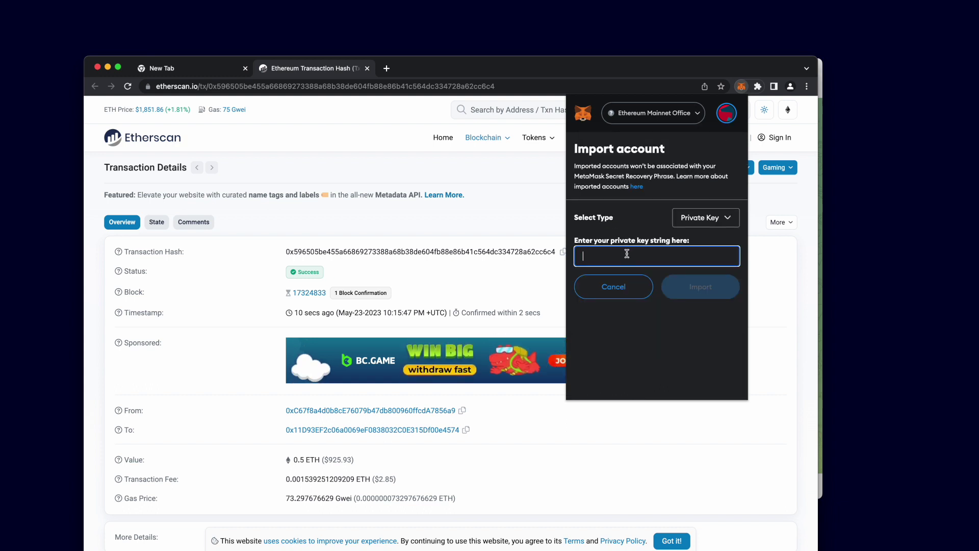
key("super+v")
left_click(700, 287)
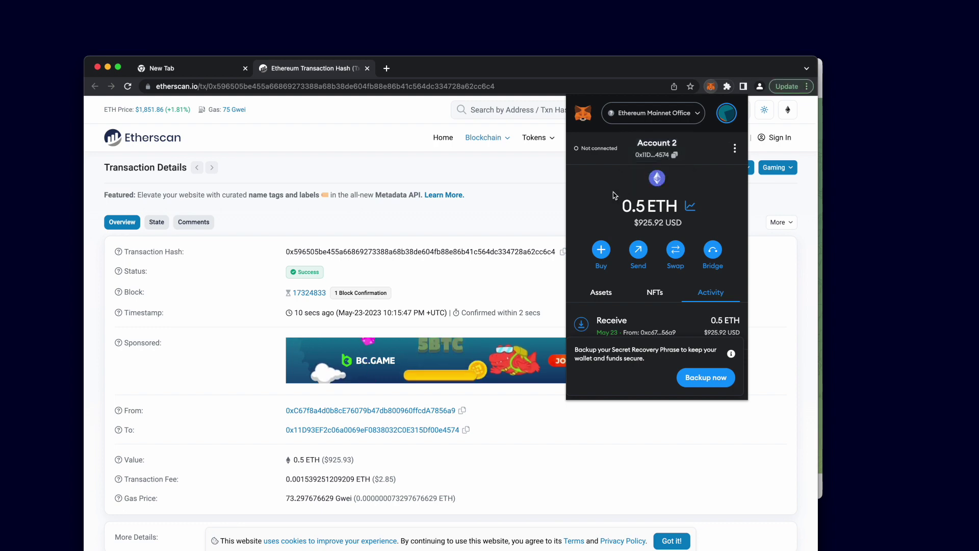
Return to the bot's chat in Telegram and delete the message containing the private keys.
left_click(497, 186)
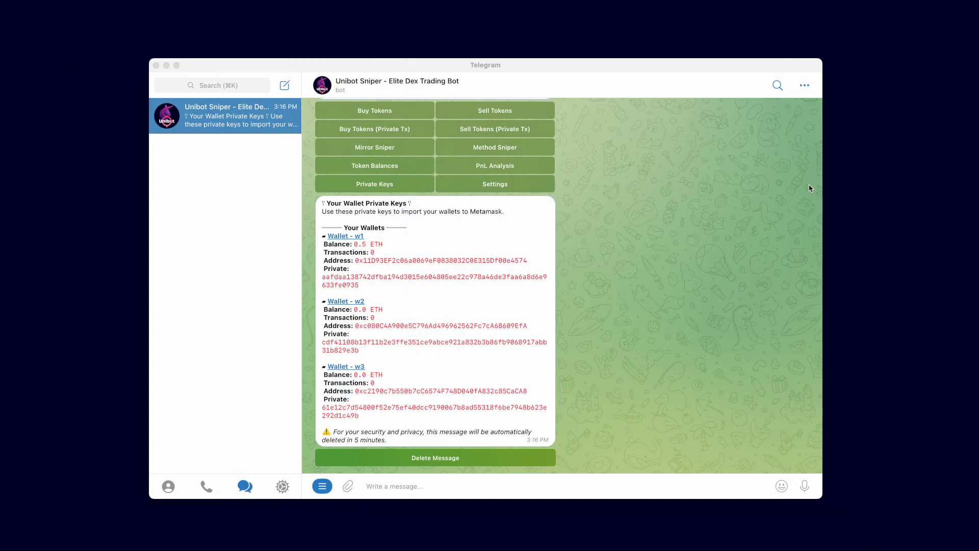
left_click(587, 299)
left_click(476, 459)
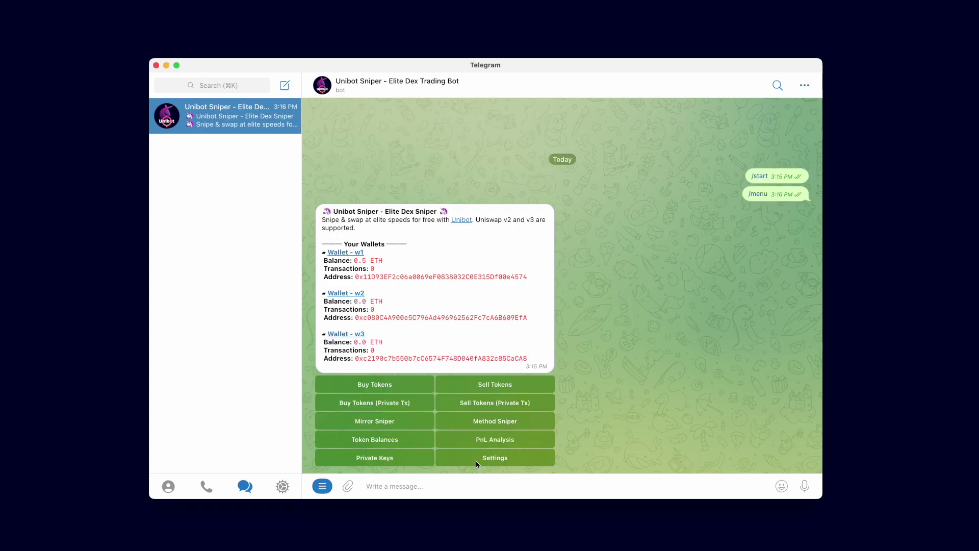
Replace wallet w1 through the bot's user settings.
left_click(476, 459)
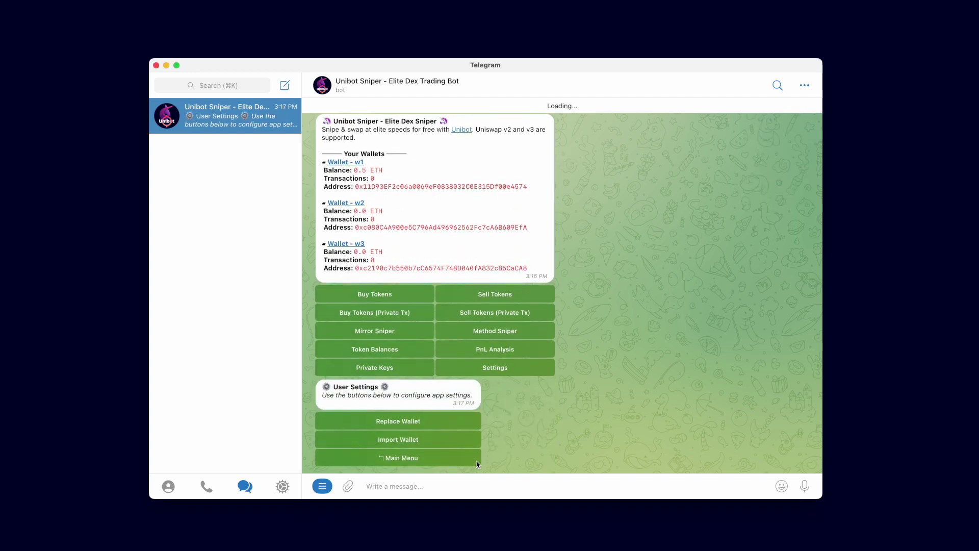
left_click(426, 421)
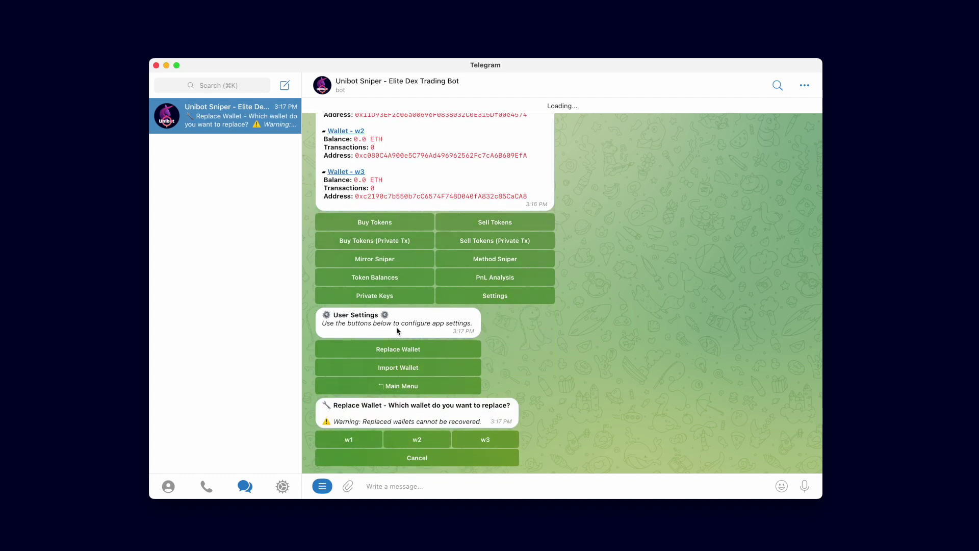
left_click(372, 442)
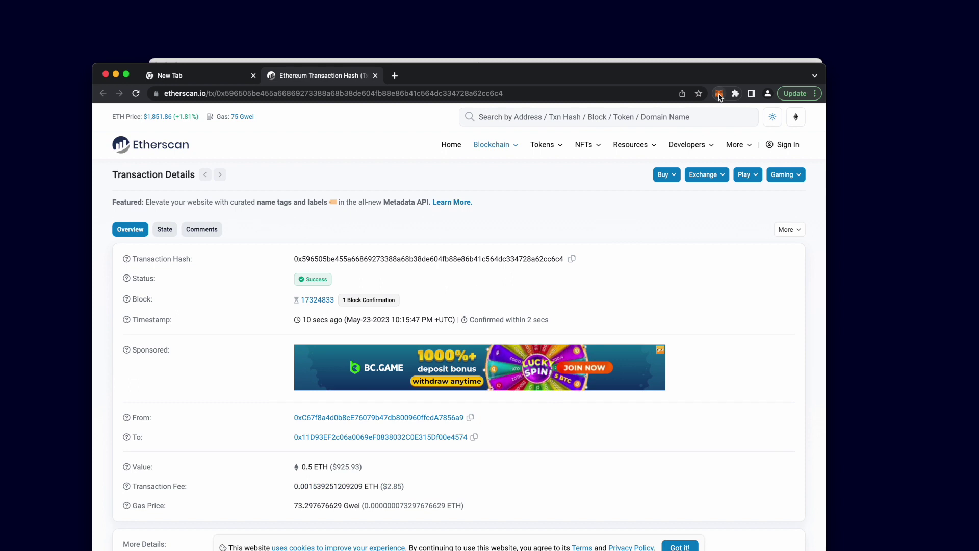
Open the account details of Account 2 in MetaMask and reveal its private key by entering the MetaMask password.
left_click(719, 93)
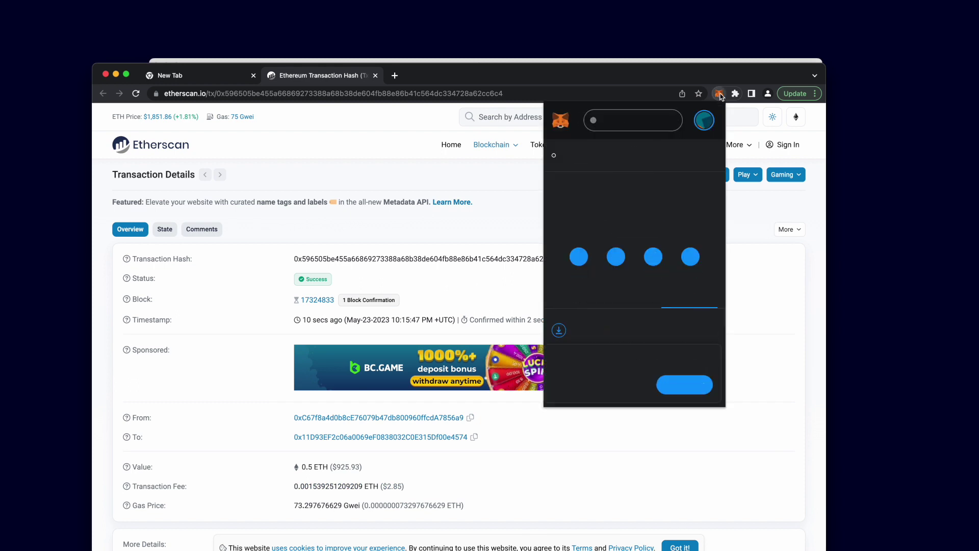
left_click(712, 156)
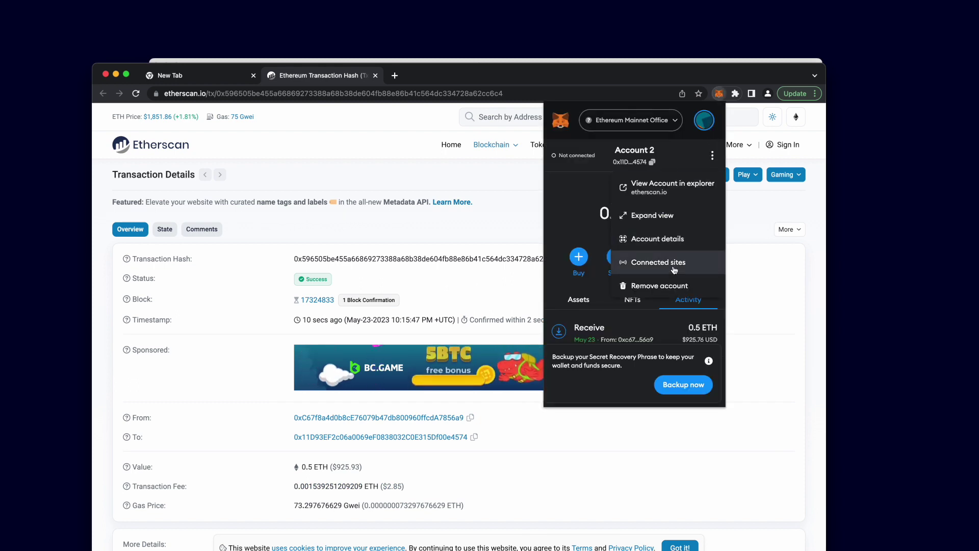
left_click(670, 240)
left_click(634, 342)
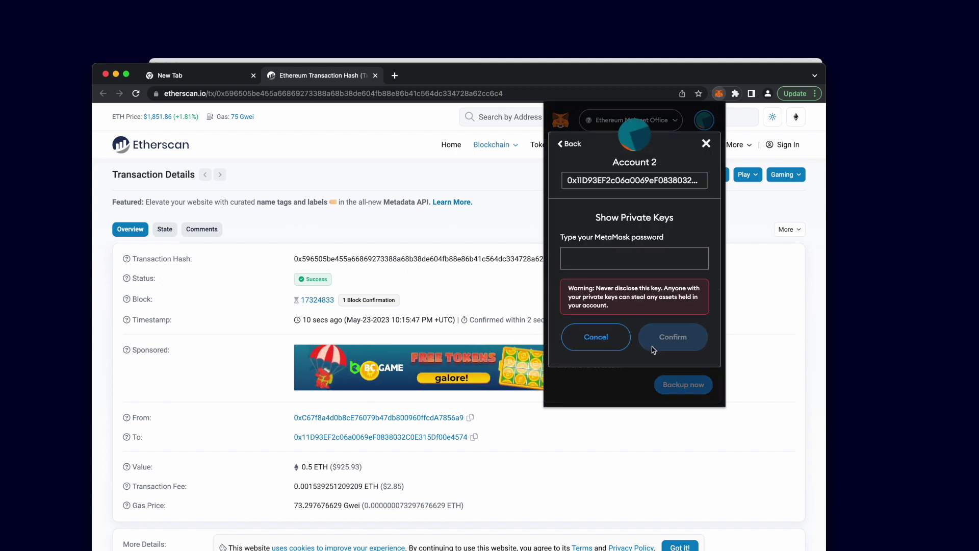
type("********")
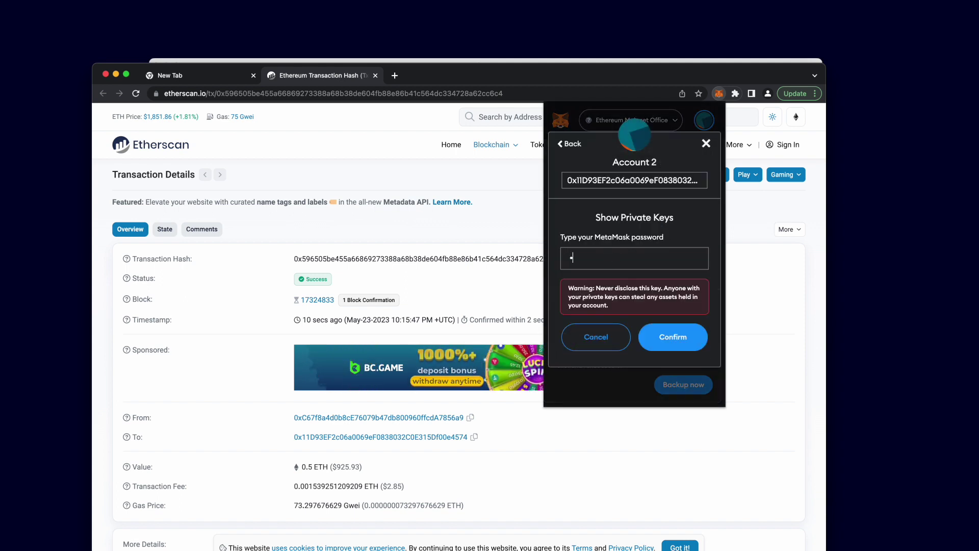
left_click(678, 337)
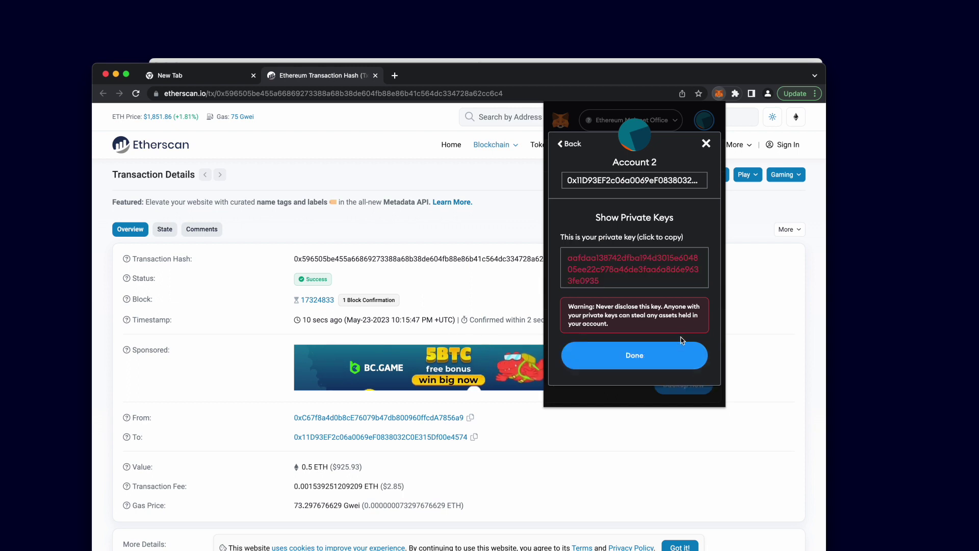
Copy the revealed private key of Account 2, close its details and return to Telegram.
left_click(595, 258)
key("super+c")
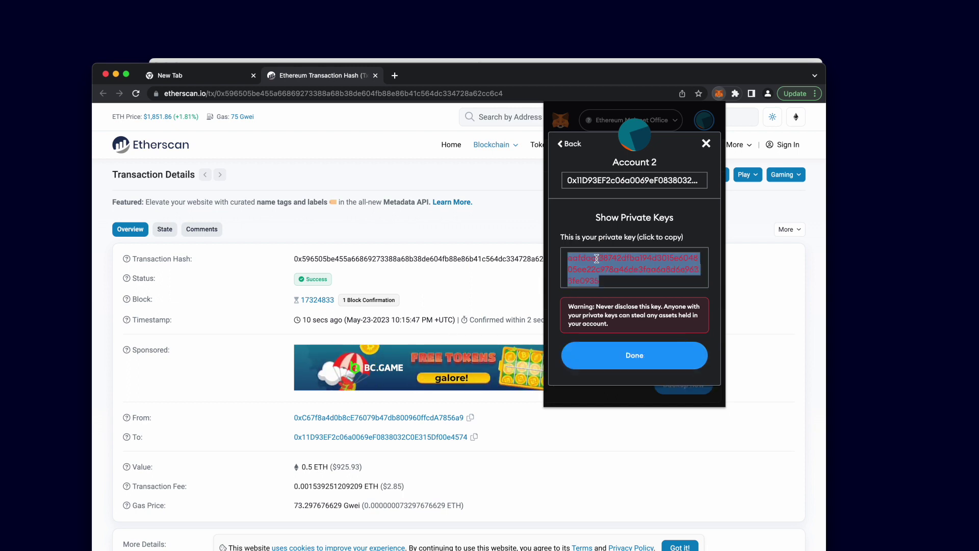
left_click(641, 357)
left_click(752, 331)
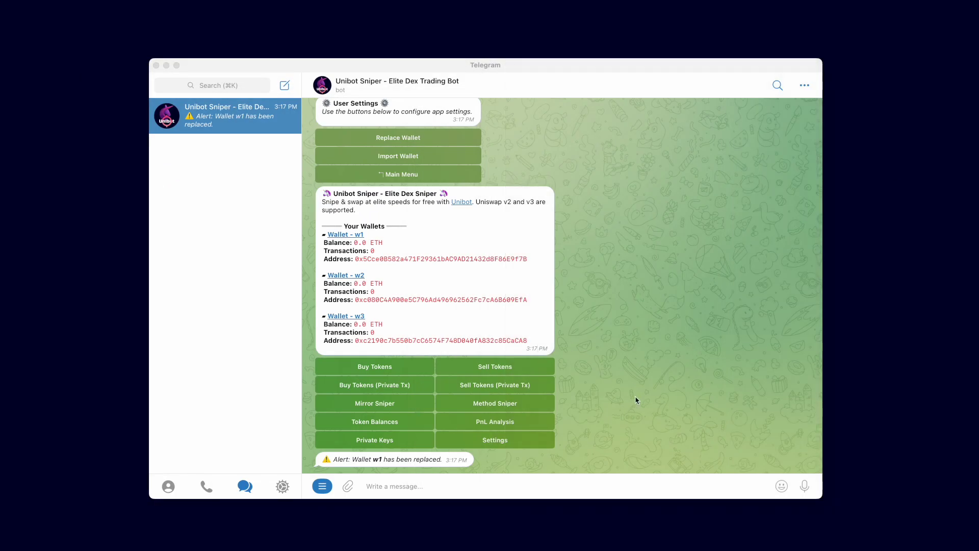
Import a wallet as the replacement for w2 through the bot's settings, sending the copied private key, and highlight its address in the wallet list.
left_click(498, 442)
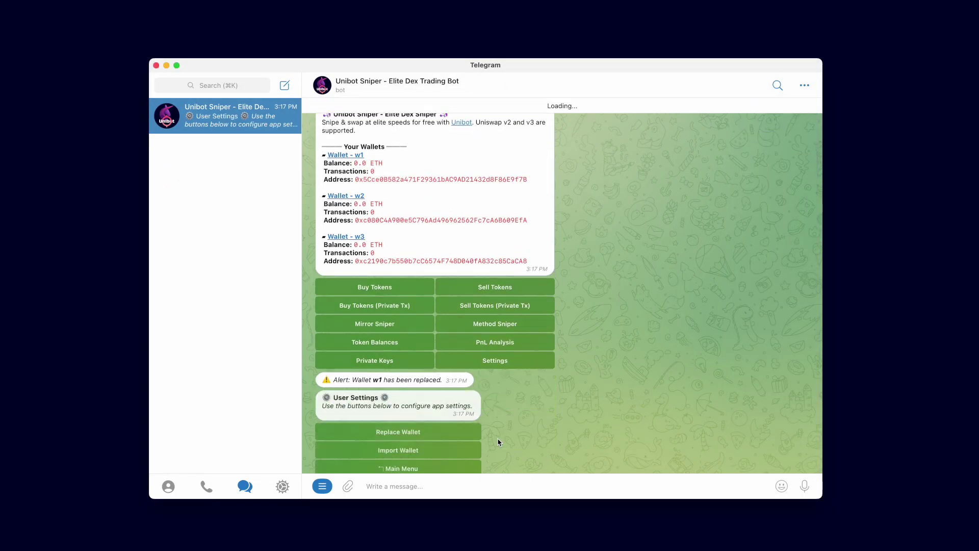
left_click(457, 445)
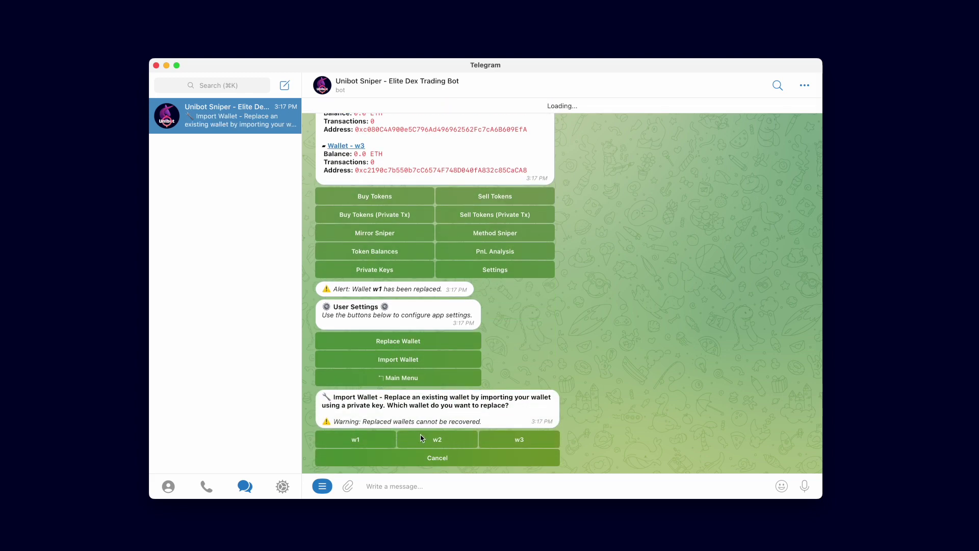
left_click(444, 441)
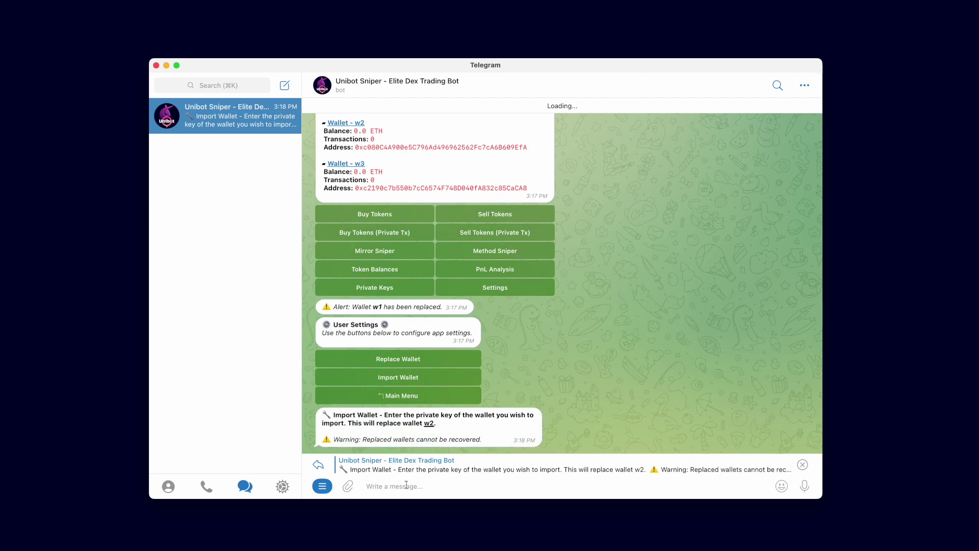
key("super+v")
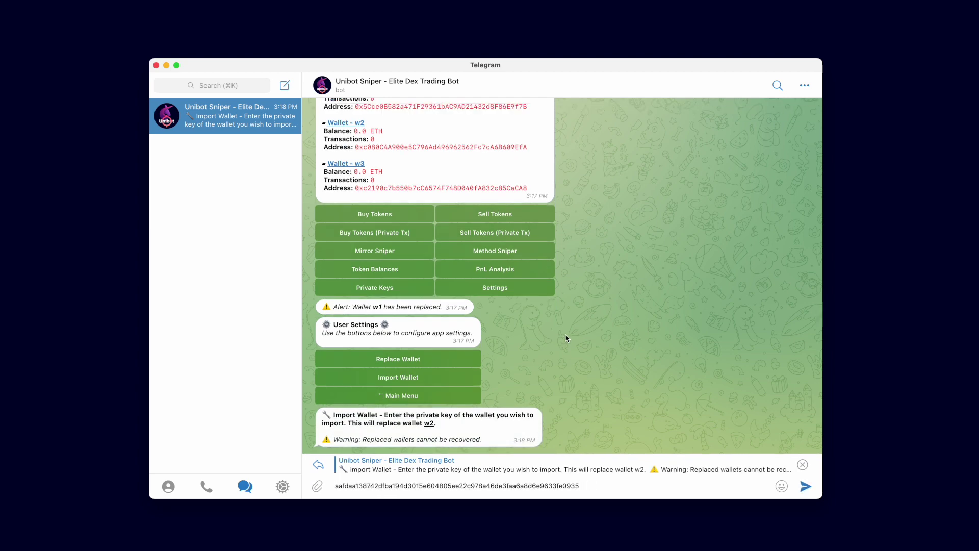
key("Return")
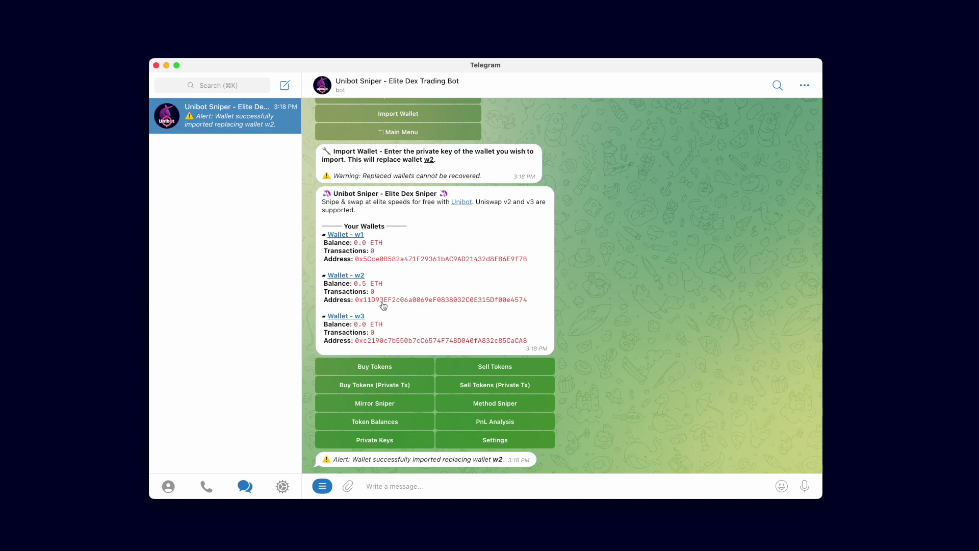
left_click_drag(325, 284, 528, 300)
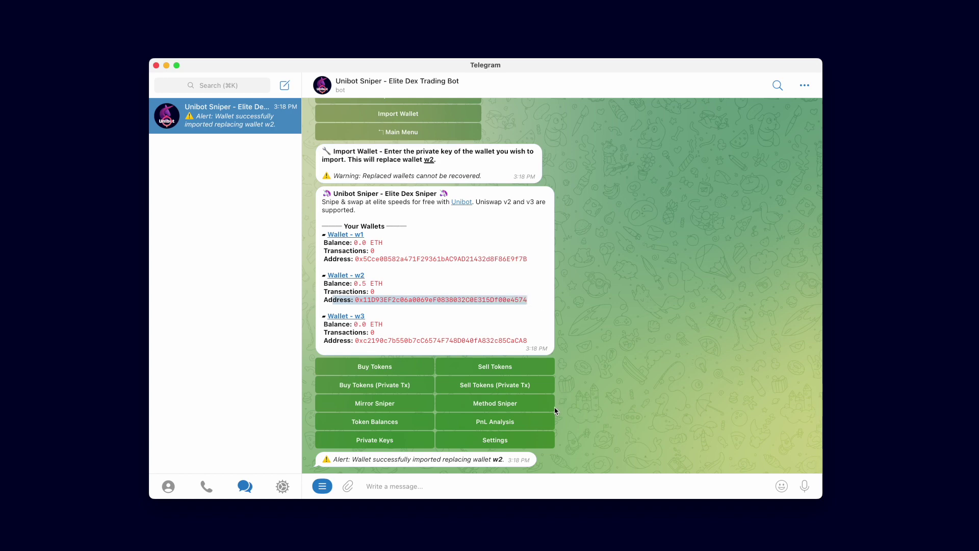
Replace wallets w1, w2 and w3 one after another through the bot's user settings.
left_click(495, 441)
left_click(443, 422)
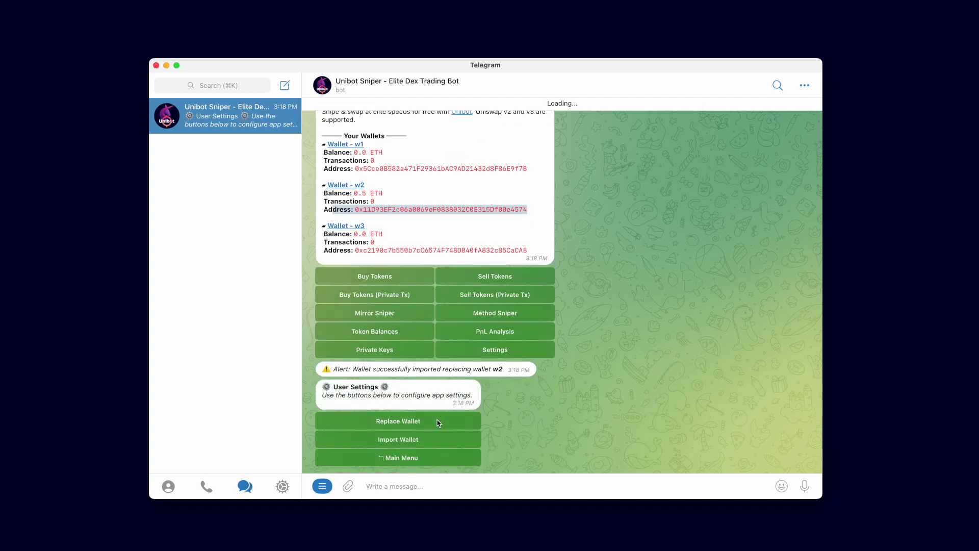
left_click(350, 435)
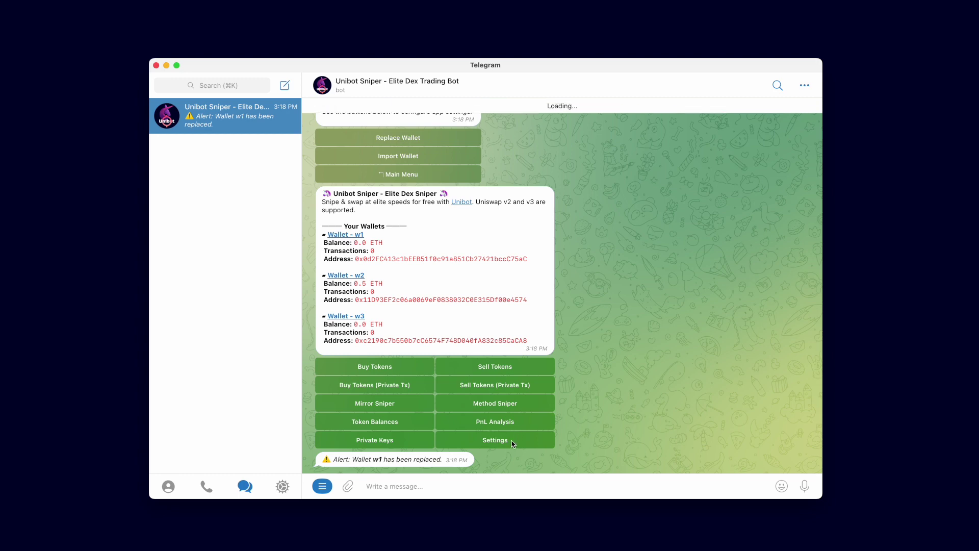
left_click(513, 440)
left_click(438, 420)
left_click(429, 456)
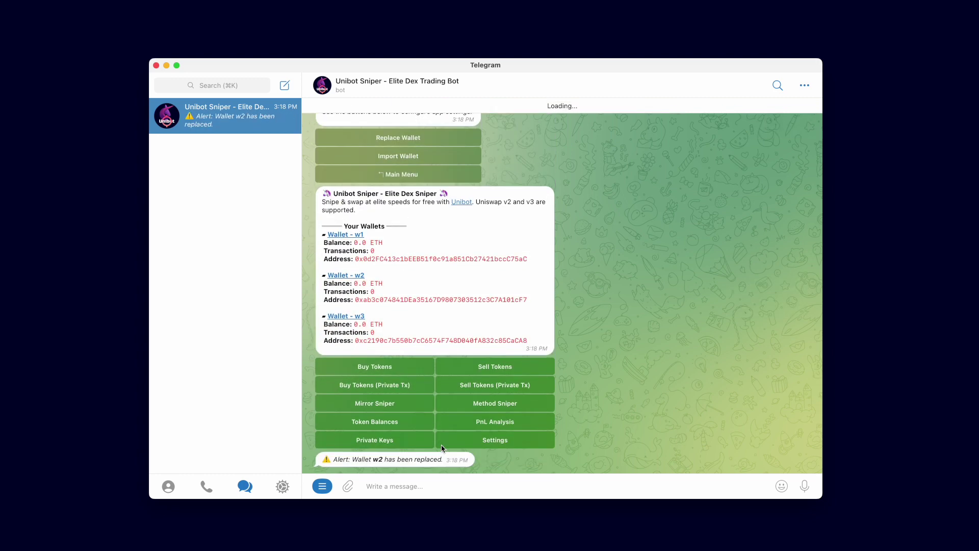
left_click(502, 447)
left_click(444, 421)
left_click(484, 440)
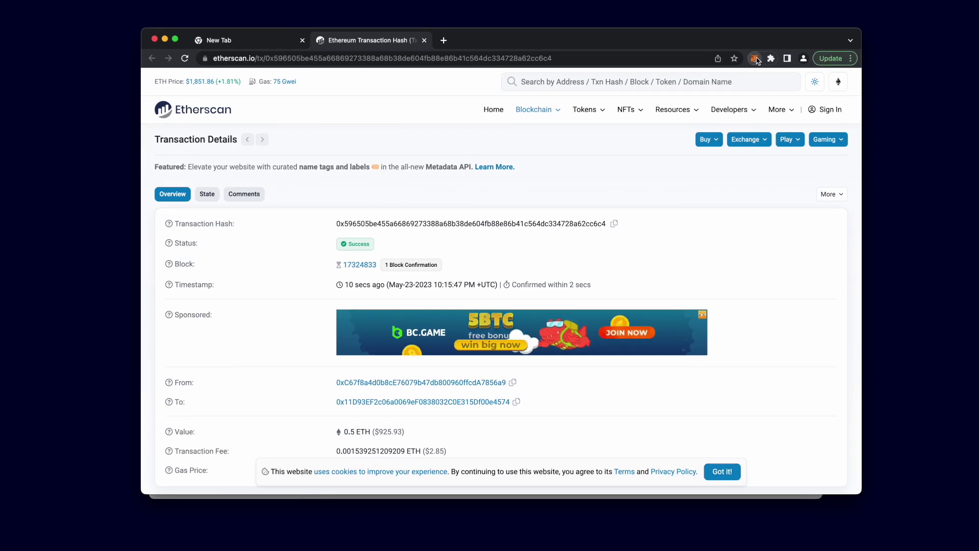
Switch to Chrome and confirm the MetaMask transfer of 0.4979493 ETH from Account 2 to wallet w1's address.
left_click(755, 58)
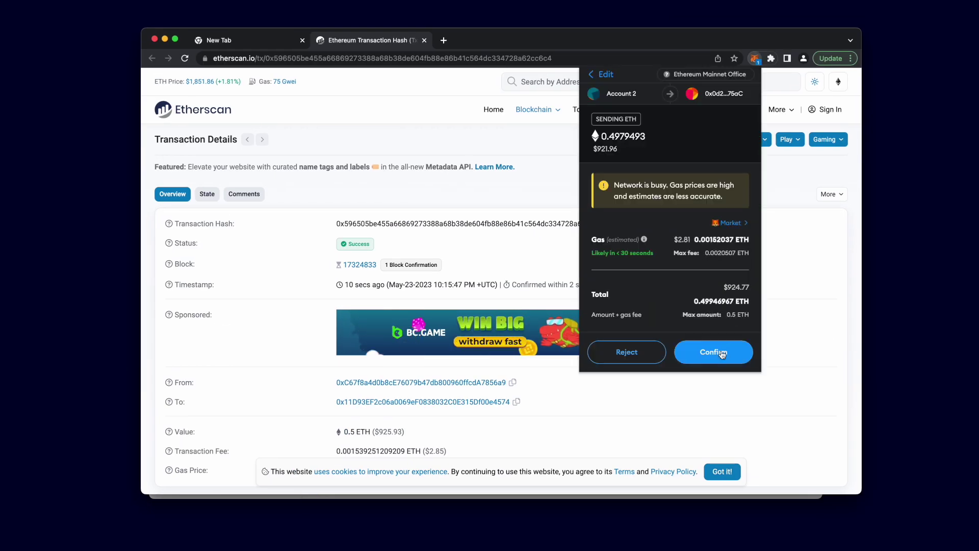
left_click(727, 351)
left_click(501, 41)
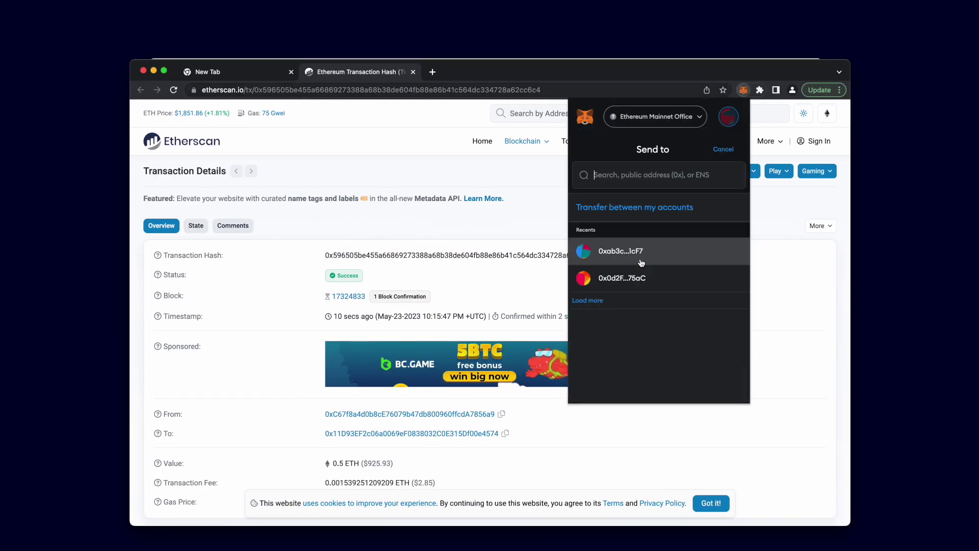
Send 0.5 ETH from Personal Wallet to wallet w3's address in MetaMask and confirm the transaction.
left_click(641, 262)
type("0.5")
left_click(702, 376)
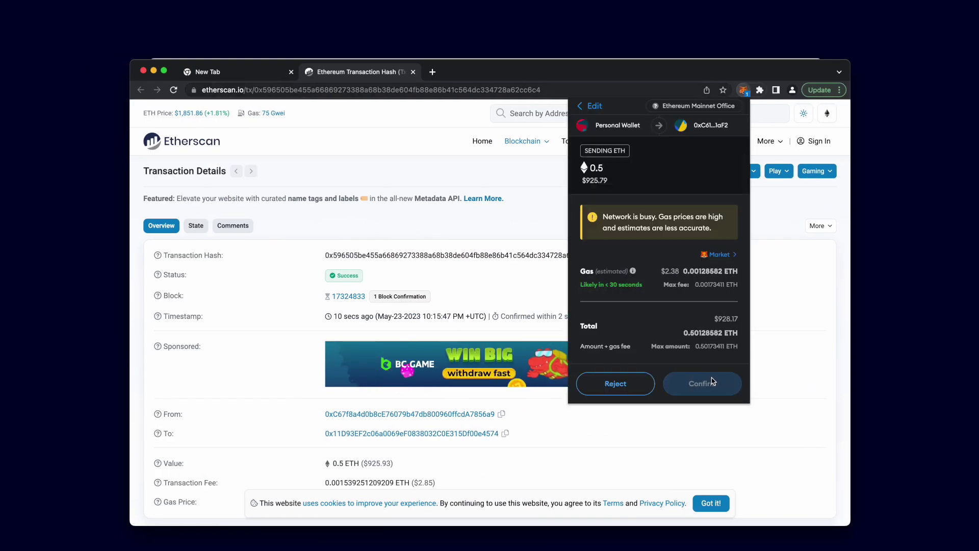
left_click(706, 382)
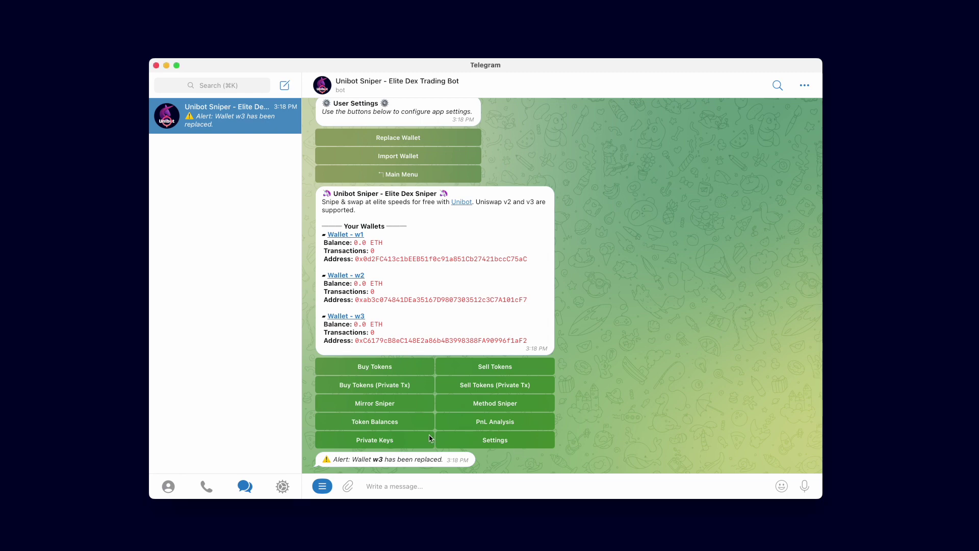
Return to Telegram, reload the bot's menu to review the three wallets' balances, and open the Buy Tokens settings.
left_click(320, 494)
left_click(362, 461)
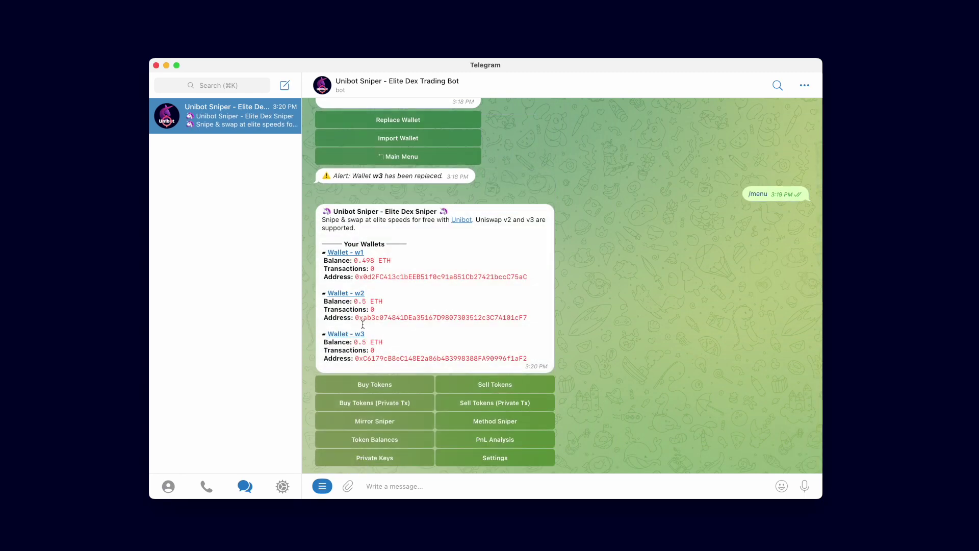
left_click_drag(338, 260, 395, 262)
left_click_drag(333, 303, 388, 343)
left_click(331, 342)
left_click(388, 386)
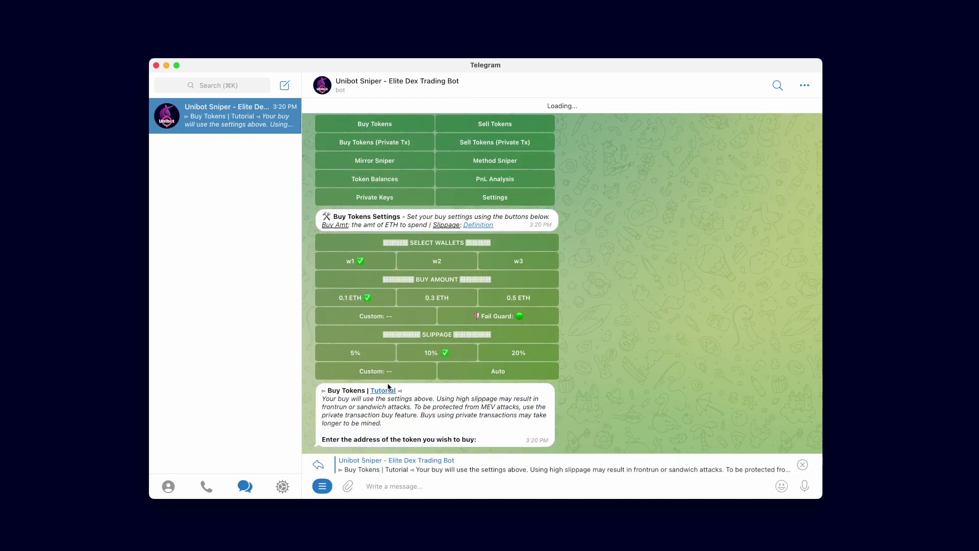